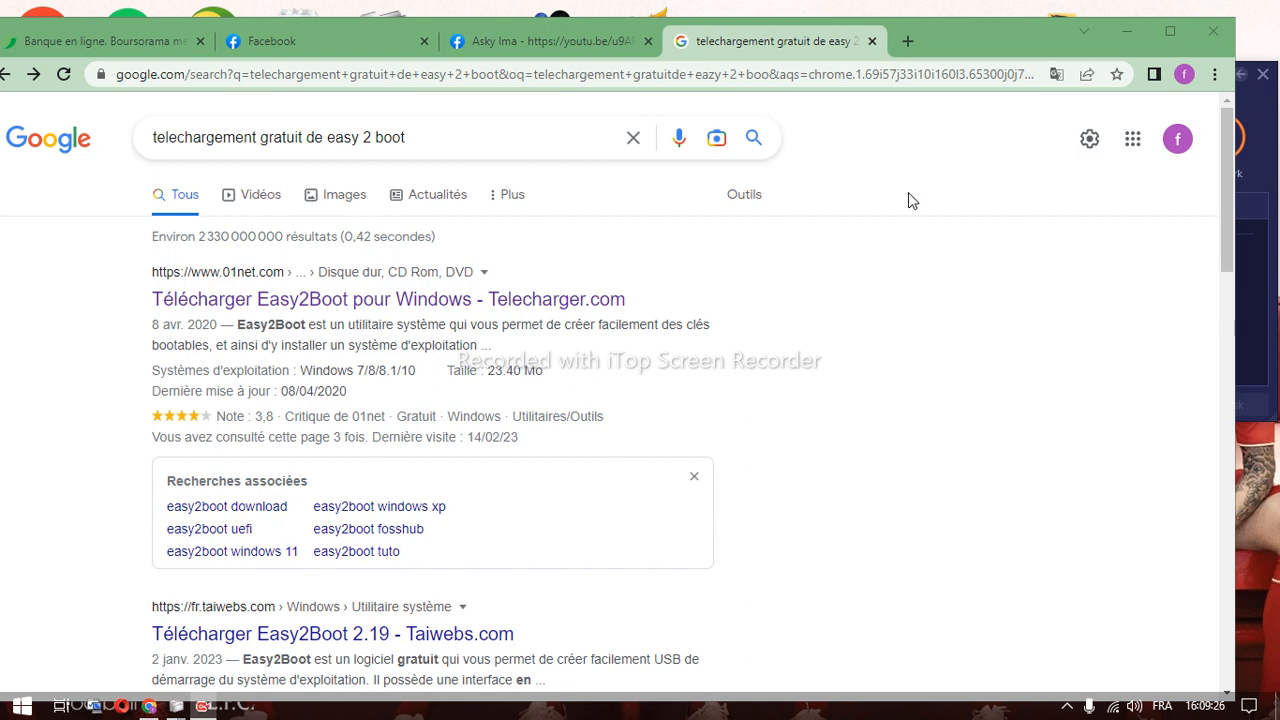
# Open the 01net download page for Easy2Boot from the Google results and go to its Windows download section
pyautogui.click(447, 142)
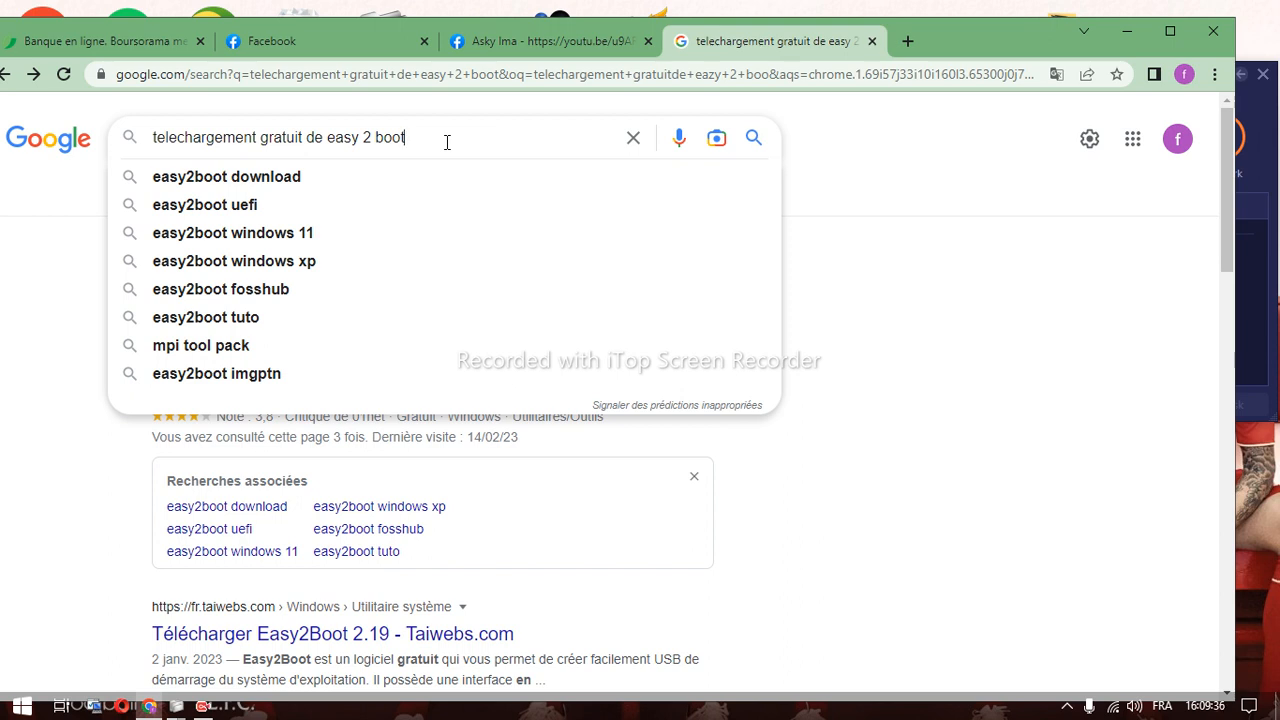
pyautogui.click(878, 203)
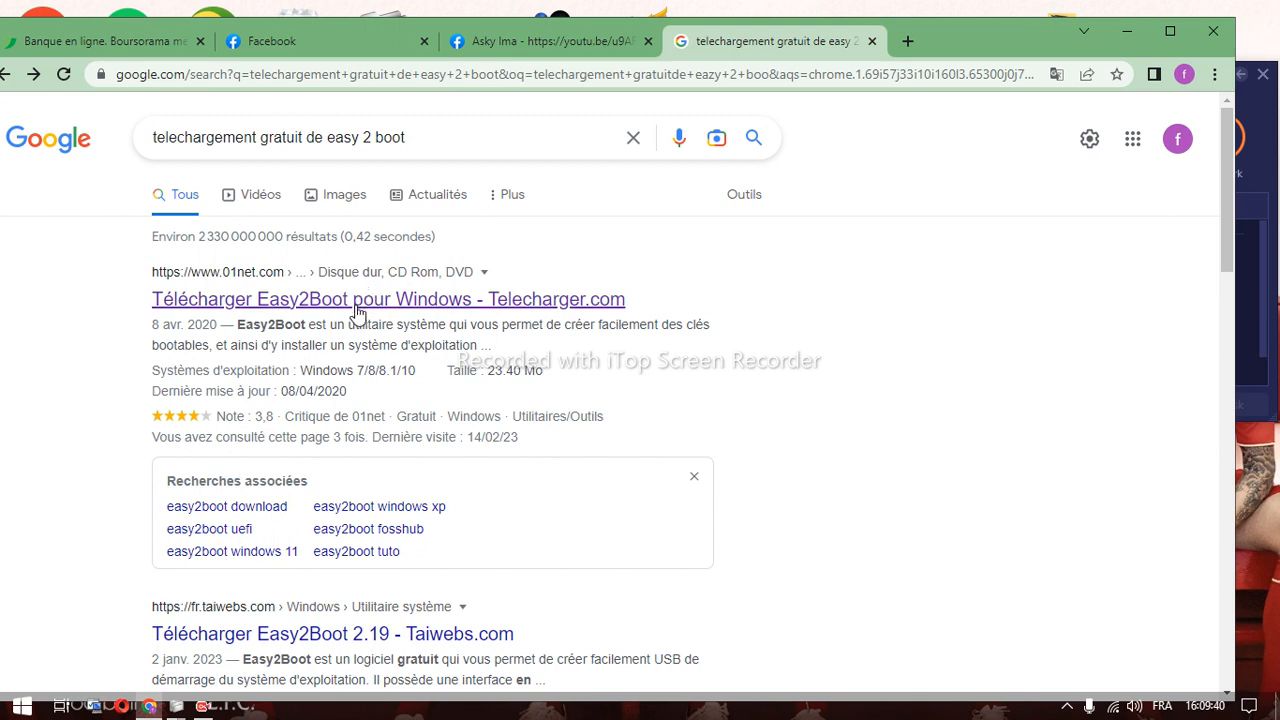
pyautogui.click(360, 312)
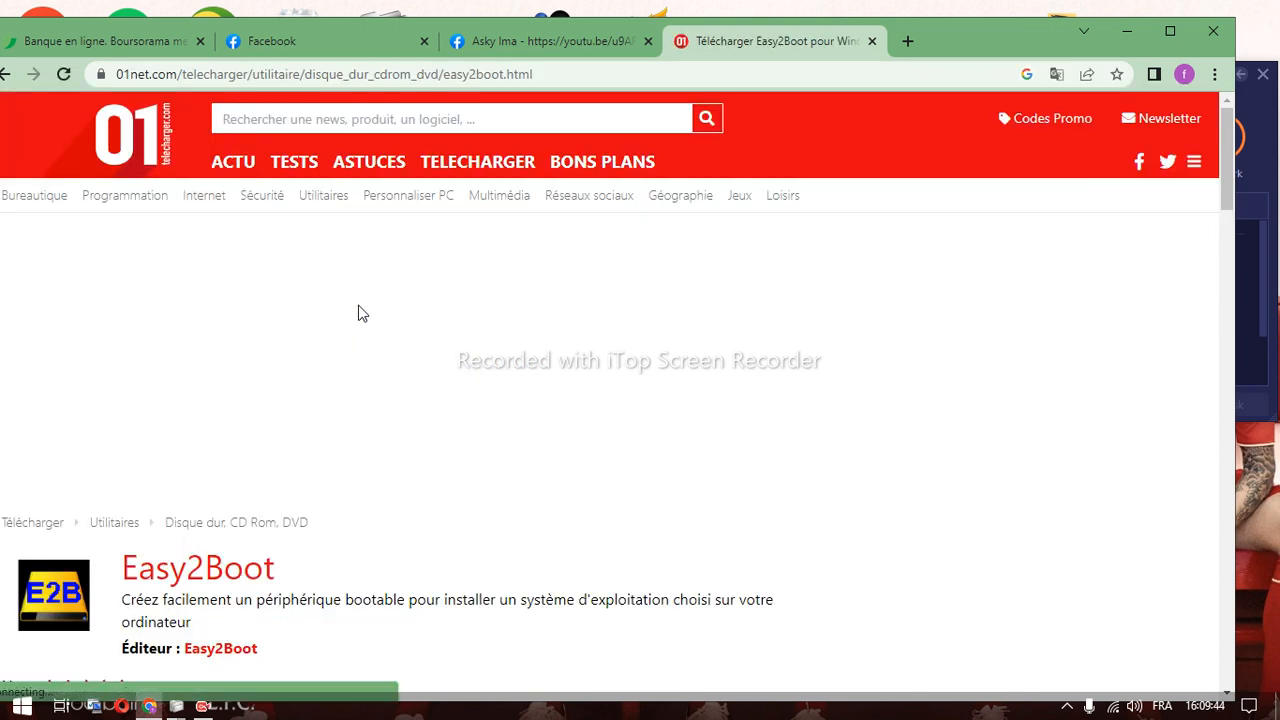
pyautogui.scroll(-2, 362, 314)
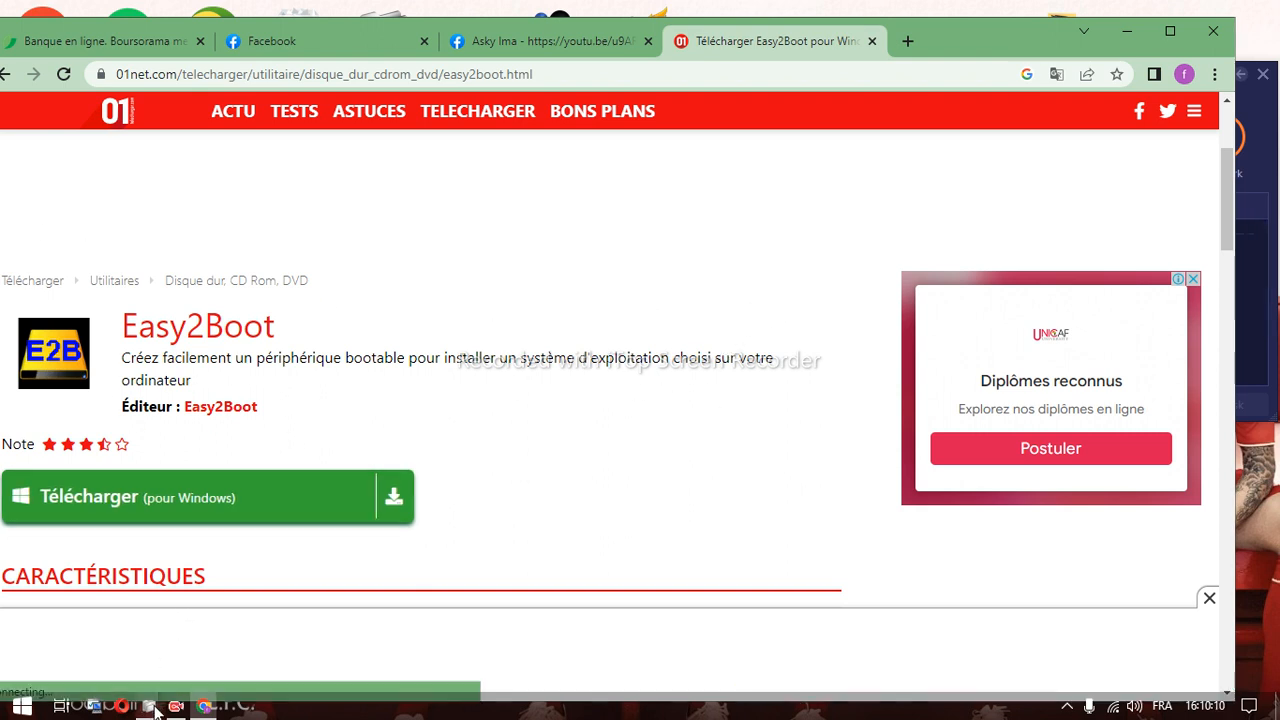
# Run Easy2Boot_v2.19.exe from the Documents folder and extract it to the existing Easy2Boot_v2.19 folder on the desktop
pyautogui.moveTo(155, 708)
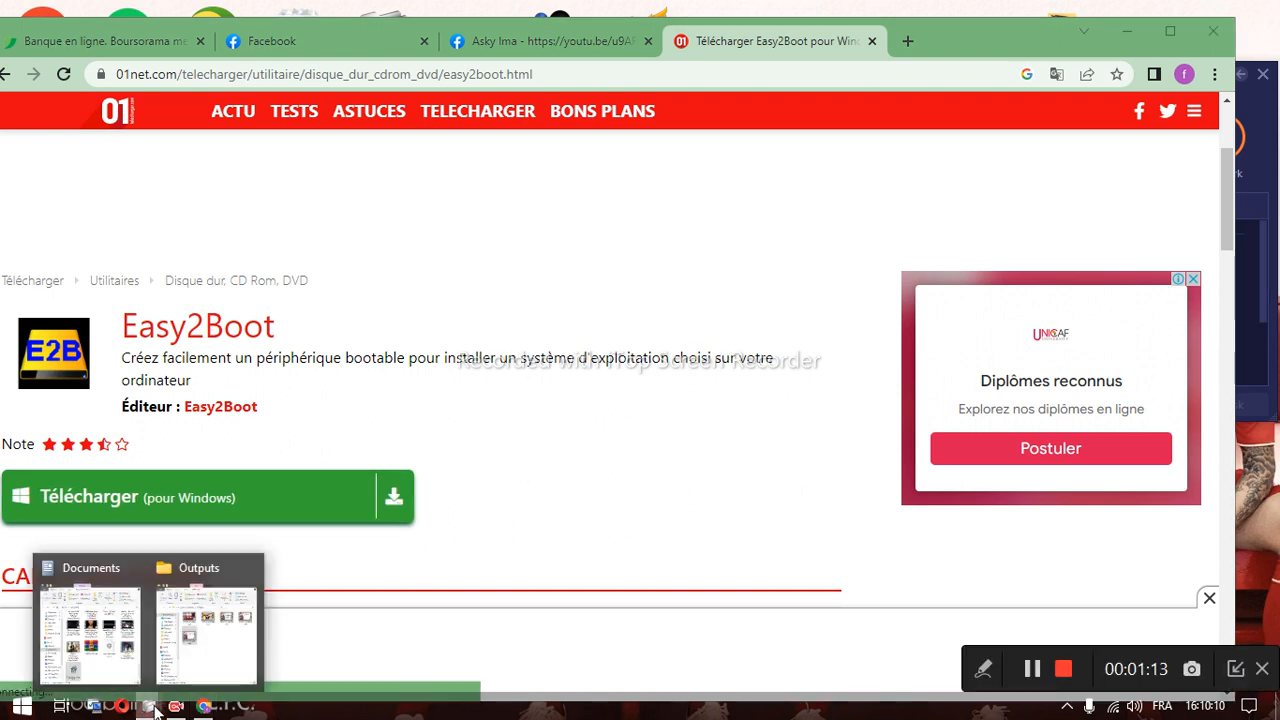
pyautogui.click(86, 580)
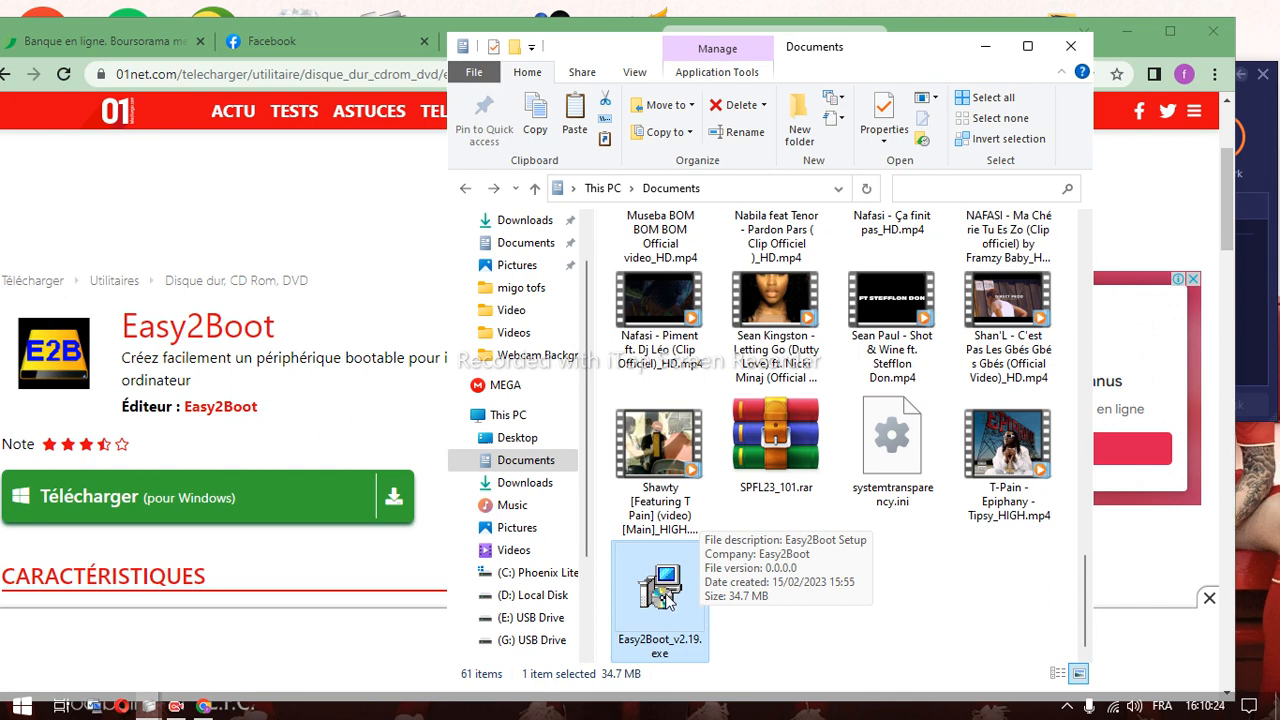
pyautogui.doubleClick(667, 592)
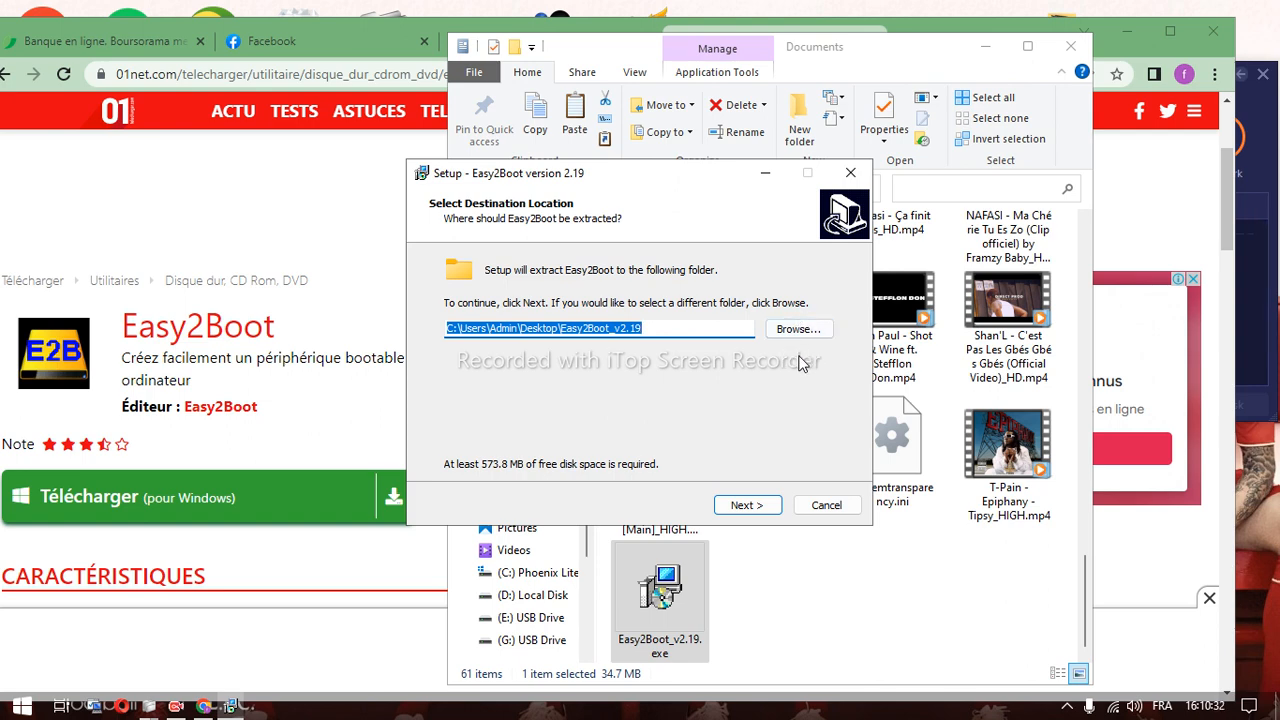
pyautogui.click(756, 507)
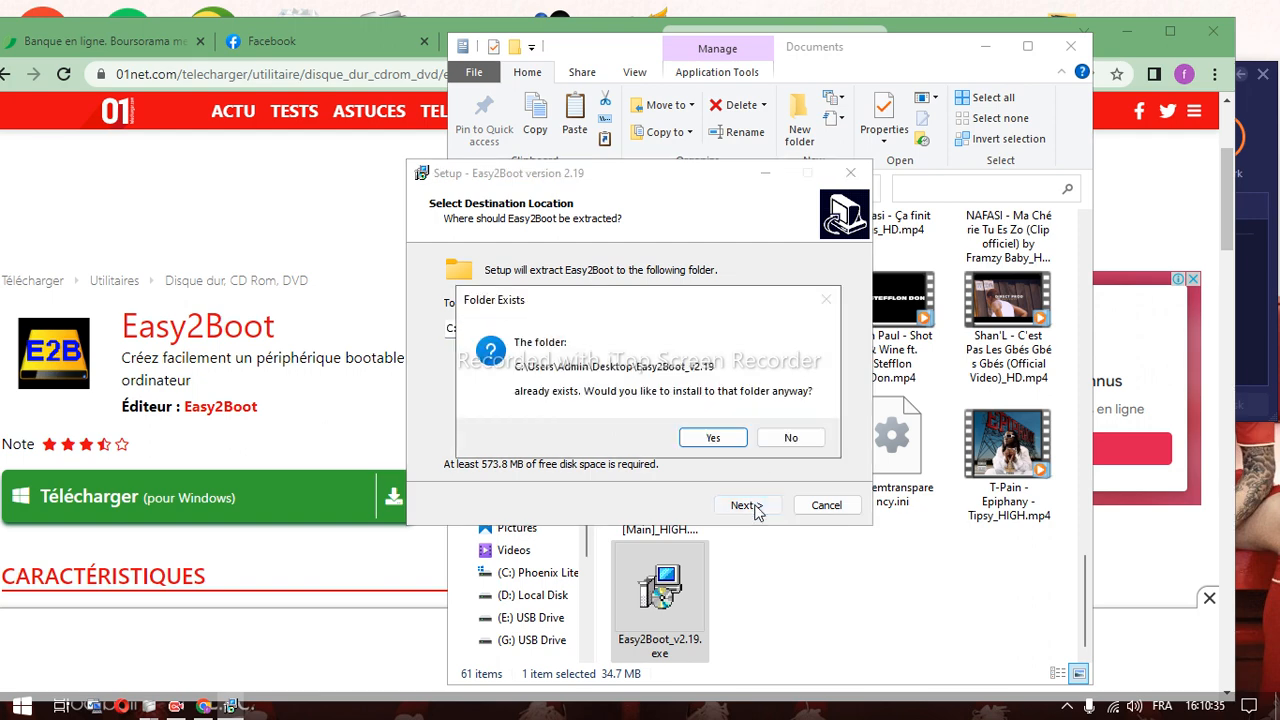
pyautogui.click(713, 439)
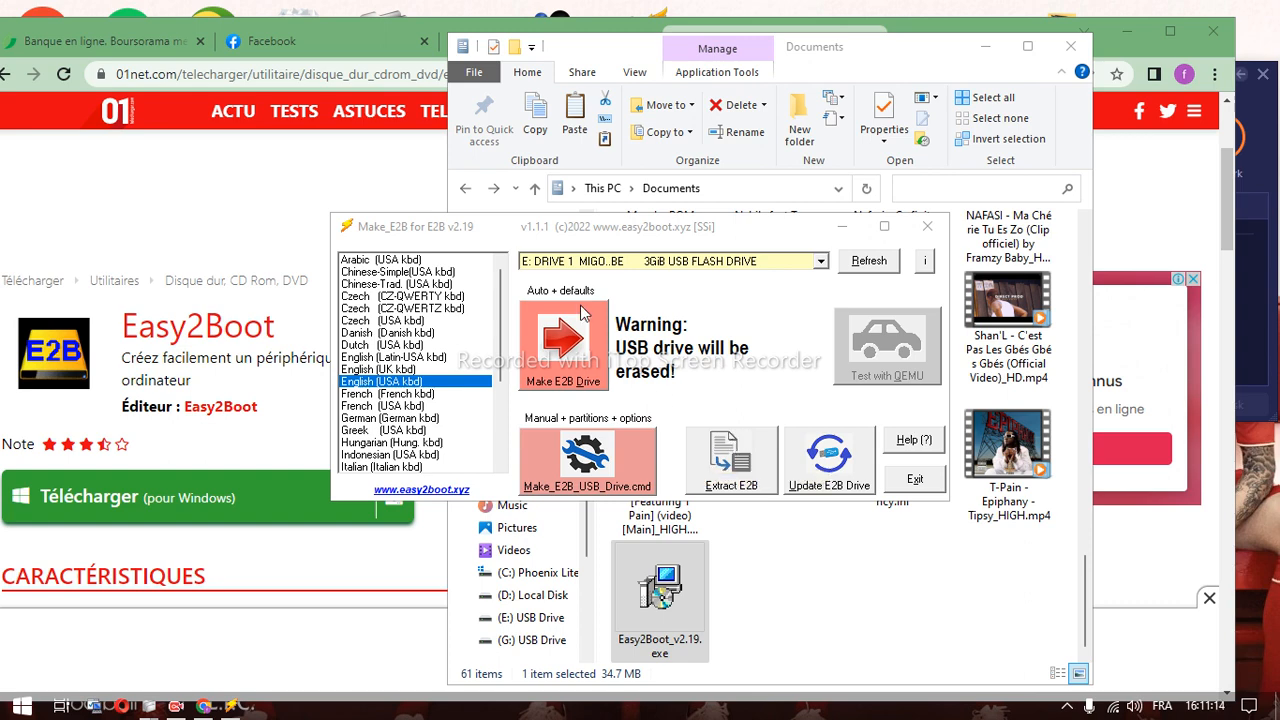
# Clear the desktop by minimizing the browser, the Documents window and the performance monitor, leaving only Make_E2B open
pyautogui.click(1134, 34)
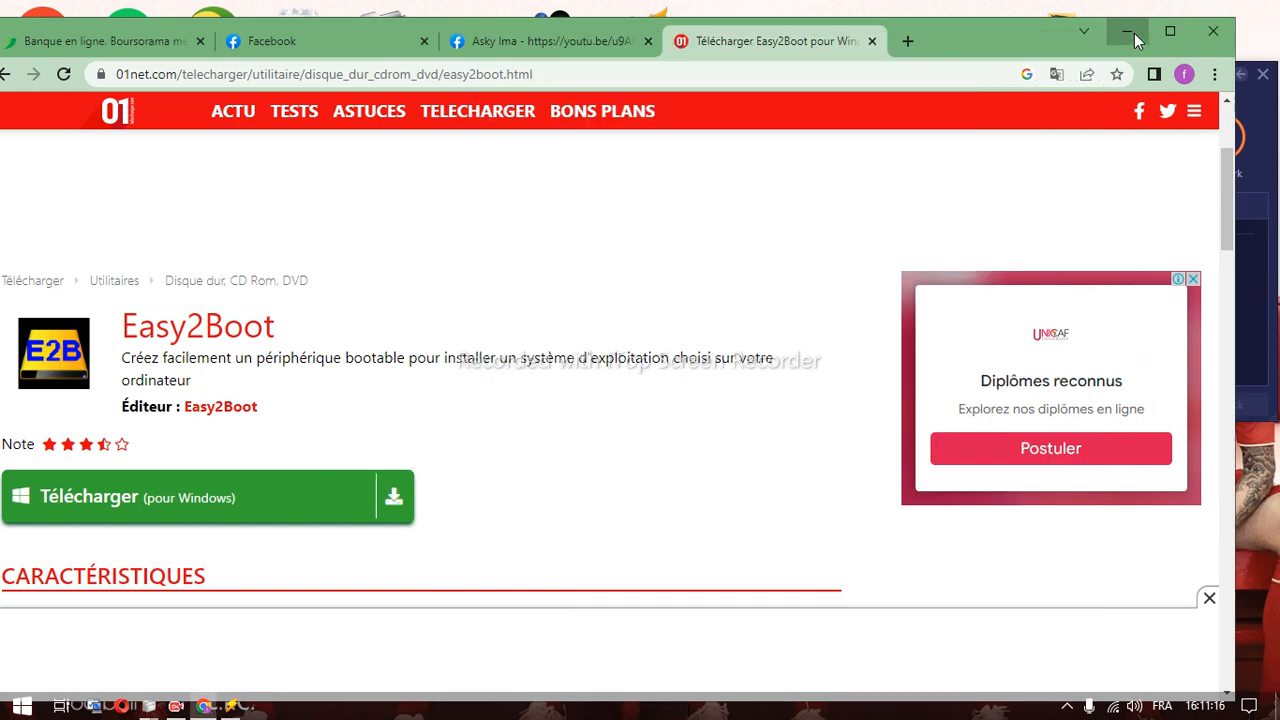
pyautogui.click(986, 47)
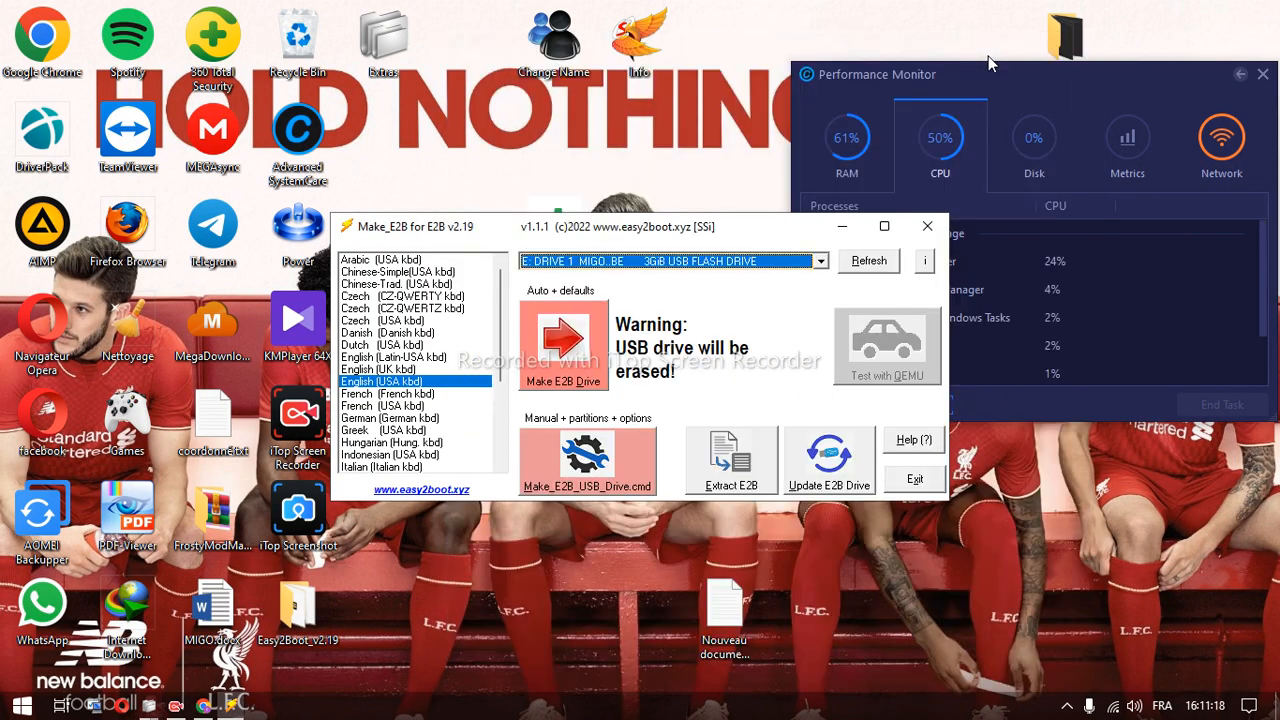
pyautogui.click(845, 229)
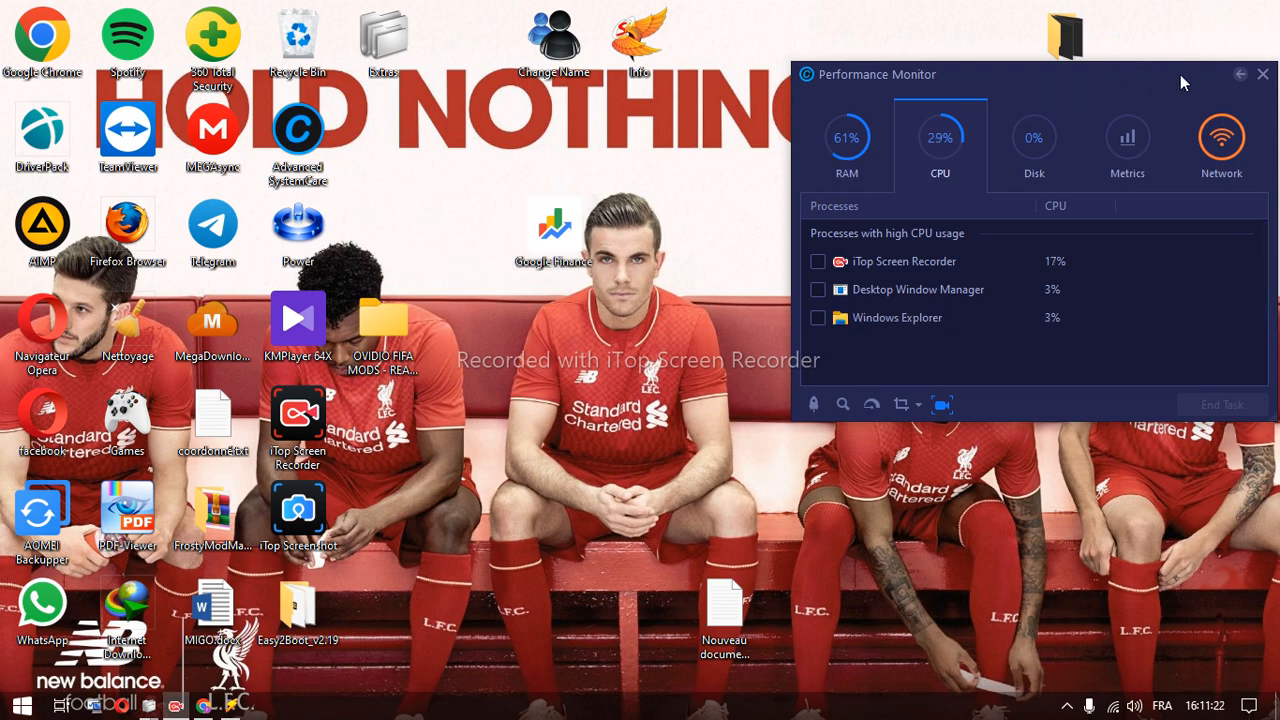
pyautogui.click(1241, 76)
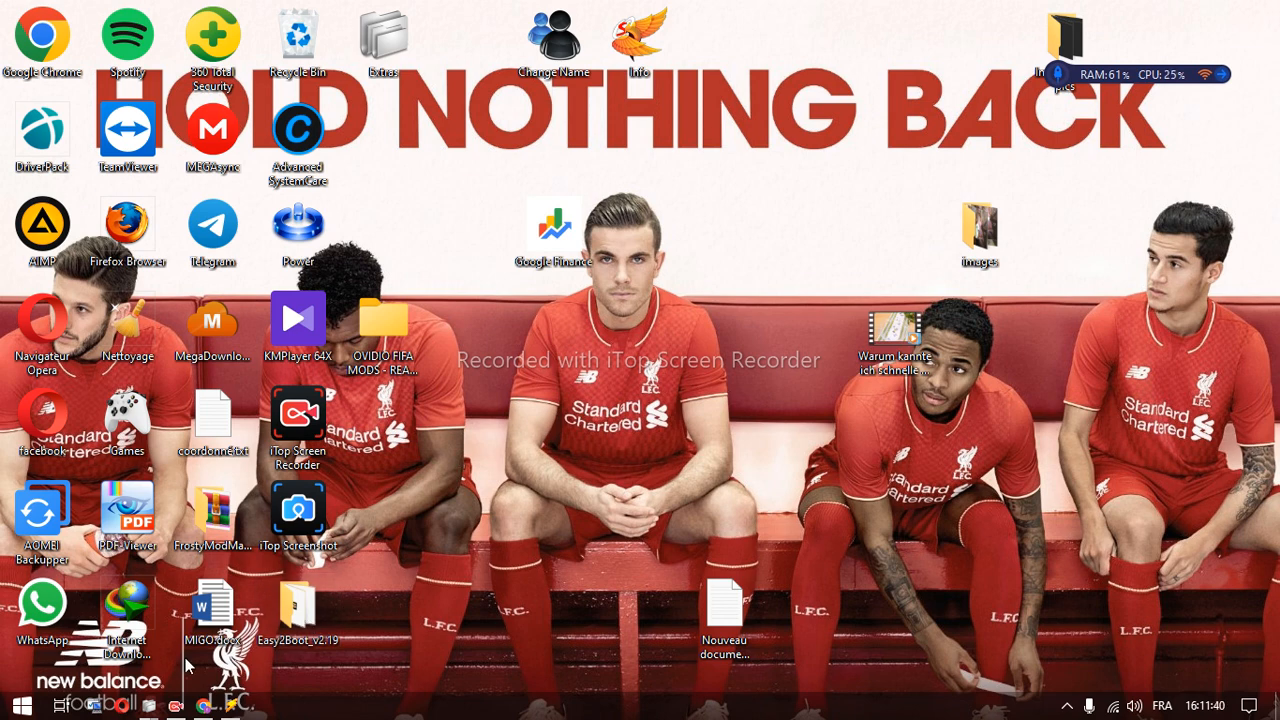
pyautogui.click(176, 709)
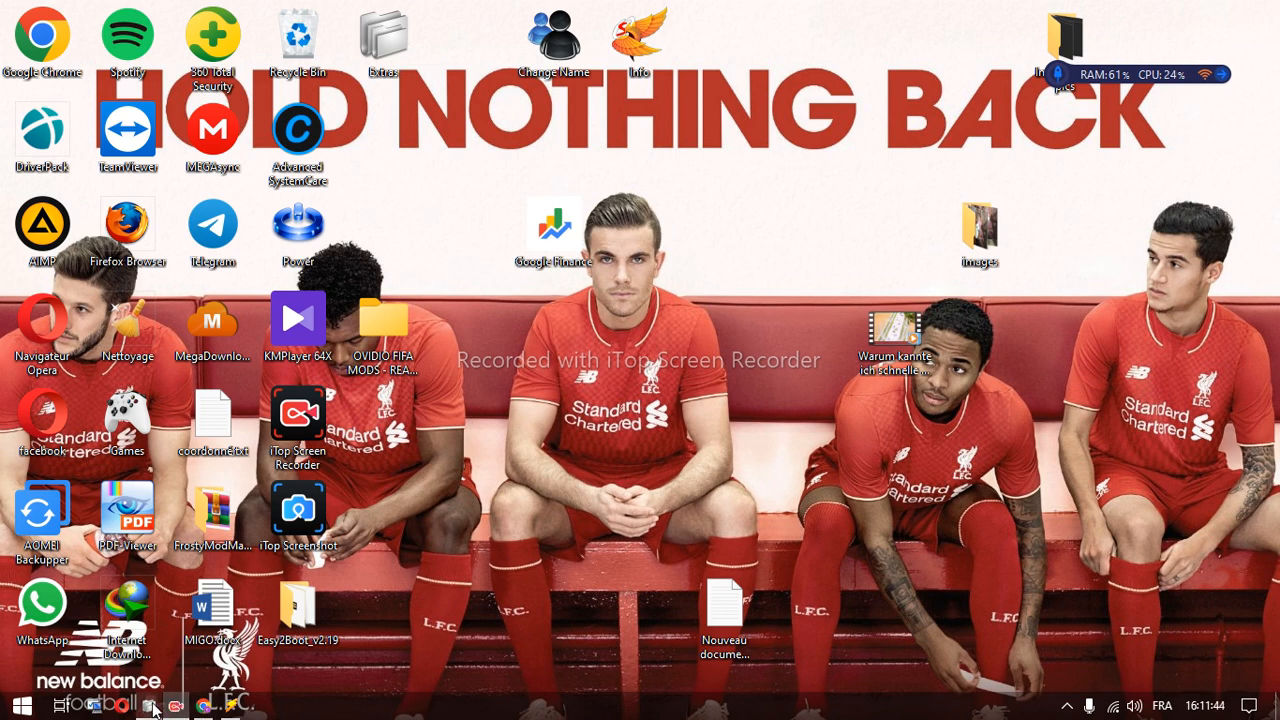
pyautogui.moveTo(152, 708)
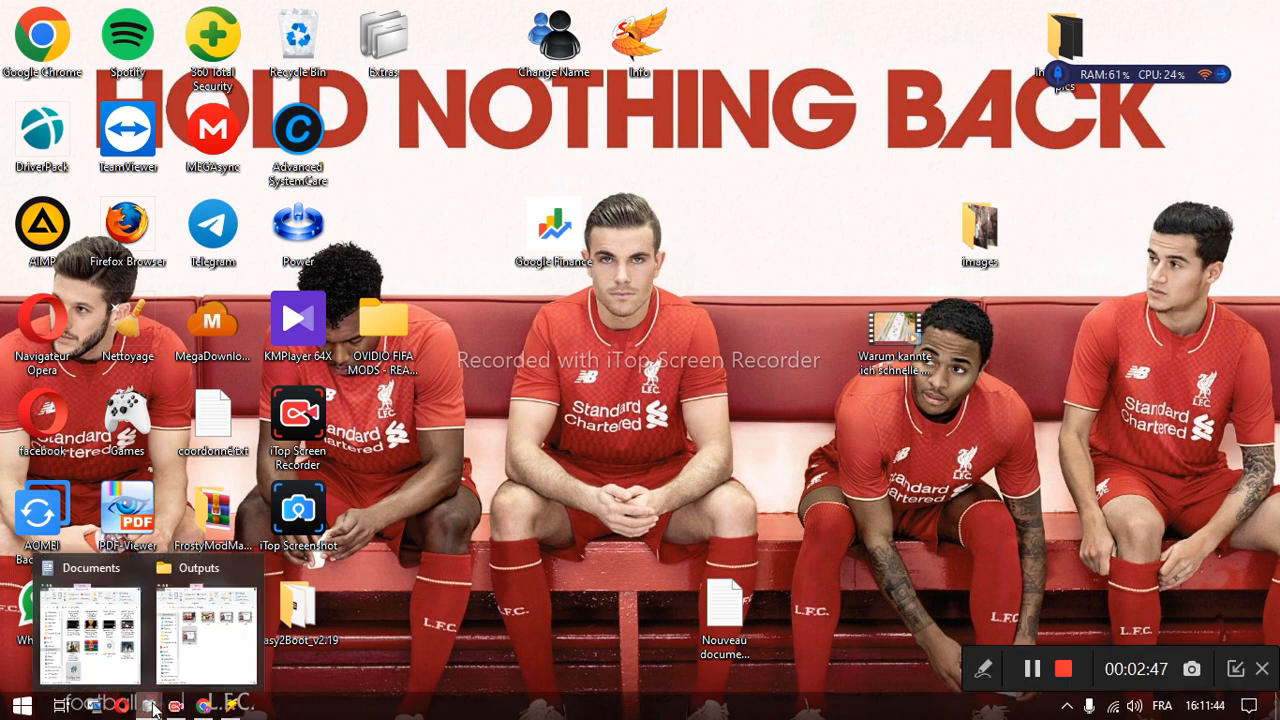
pyautogui.click(232, 706)
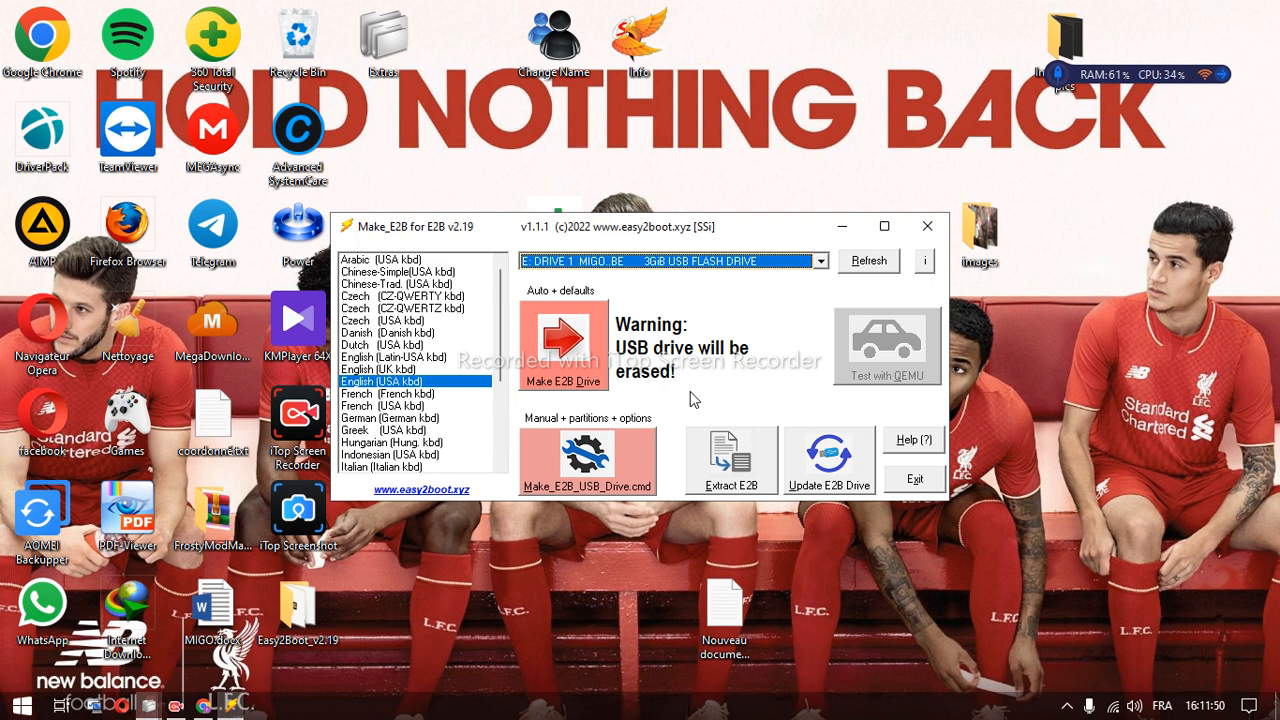
# Make an E2B drive with the automatic defaults on USB flash drive E: (Drive 1) and approve erasing all its data
pyautogui.click(821, 263)
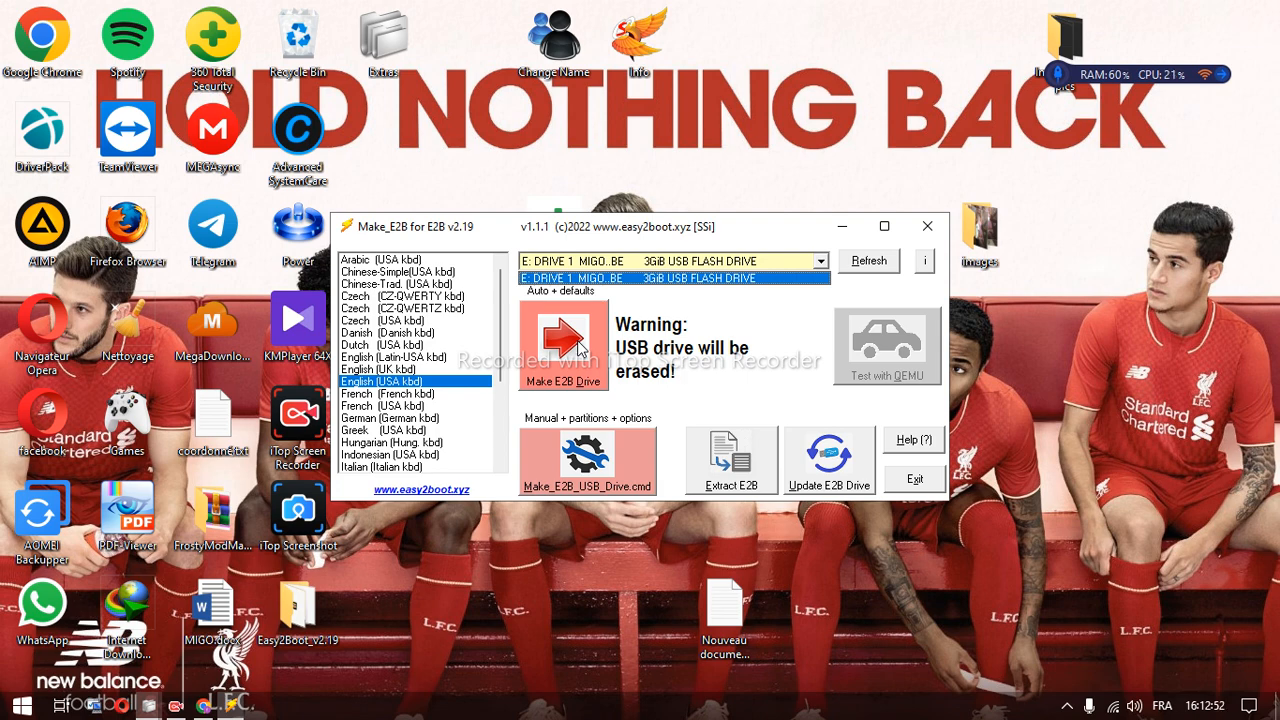
pyautogui.click(580, 348)
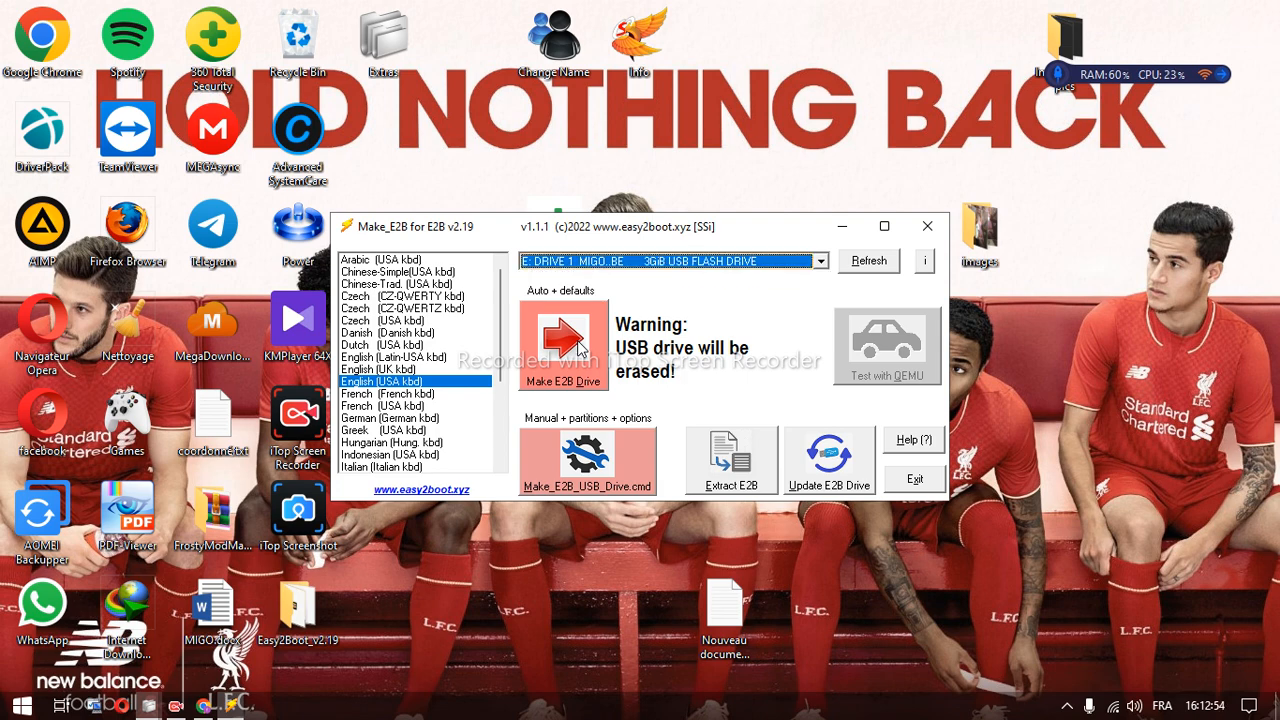
pyautogui.click(580, 348)
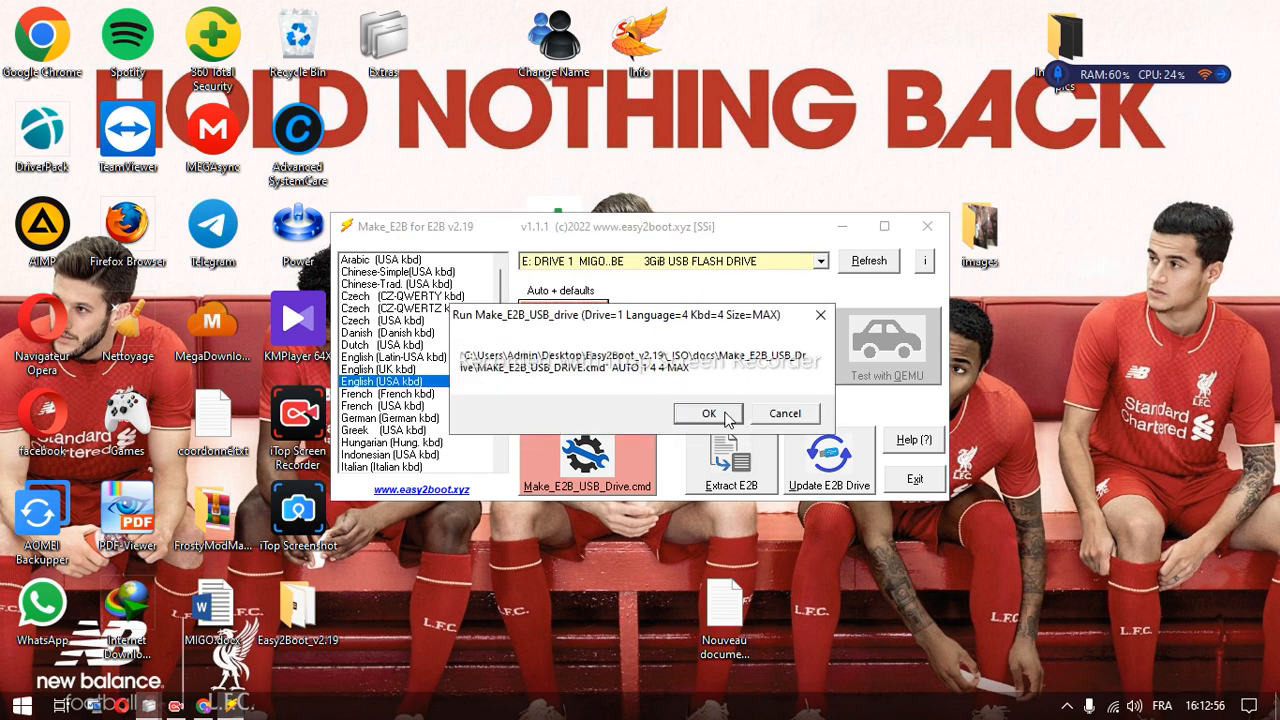
pyautogui.click(713, 416)
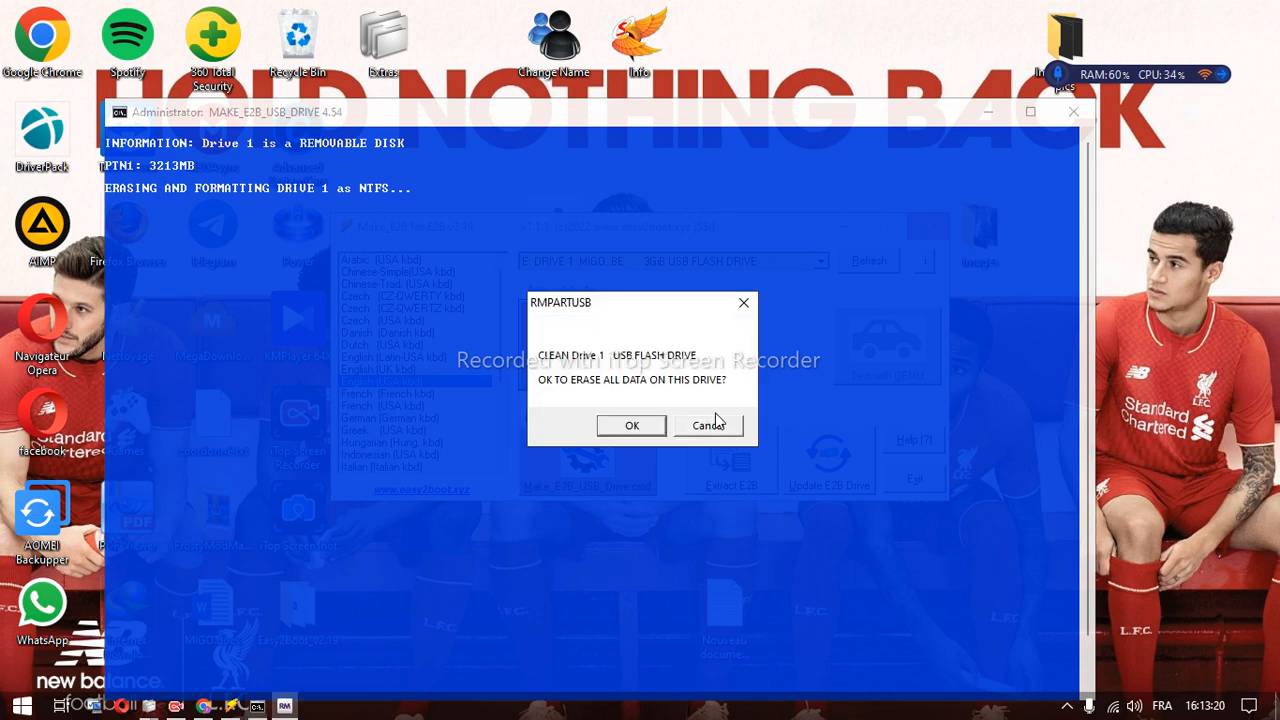
pyautogui.click(632, 427)
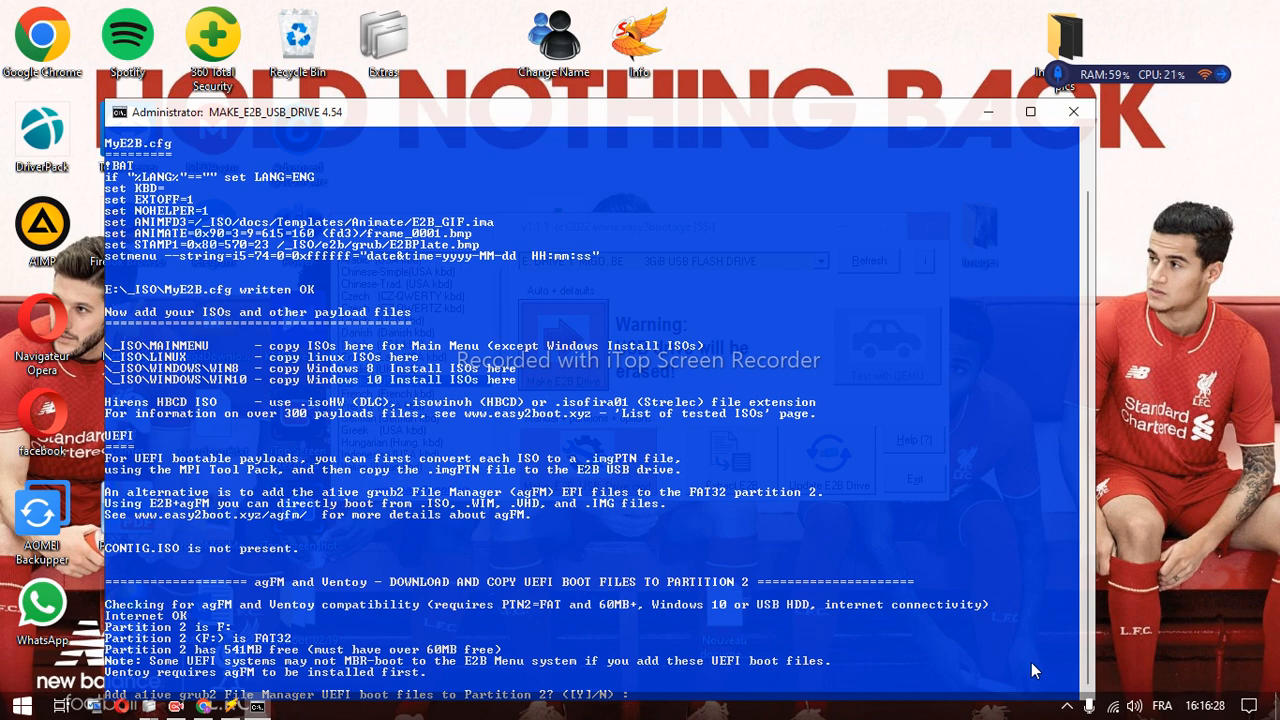
# Agree to add the agFM UEFI boot files to partition 2, and to download Ventoy for E2B and copy its folders to F:
pyautogui.moveTo(727, 116); pyautogui.dragTo(720, 29)
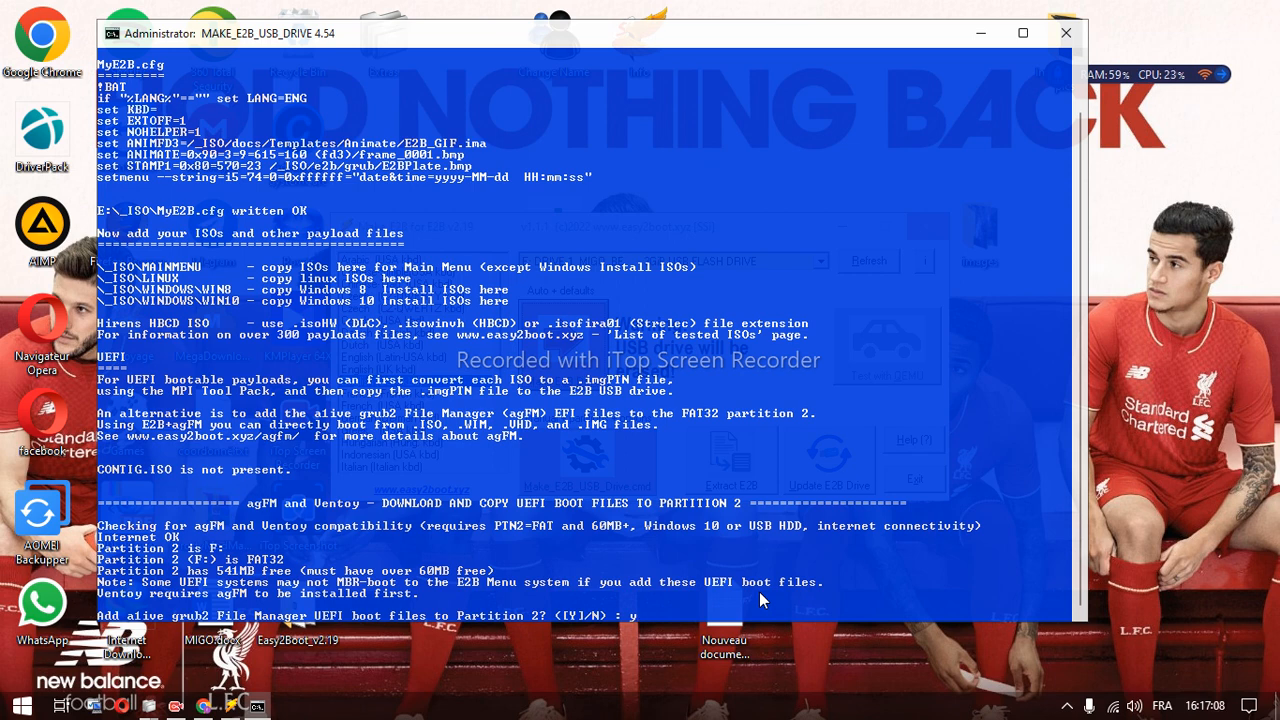
pyautogui.press('Return')
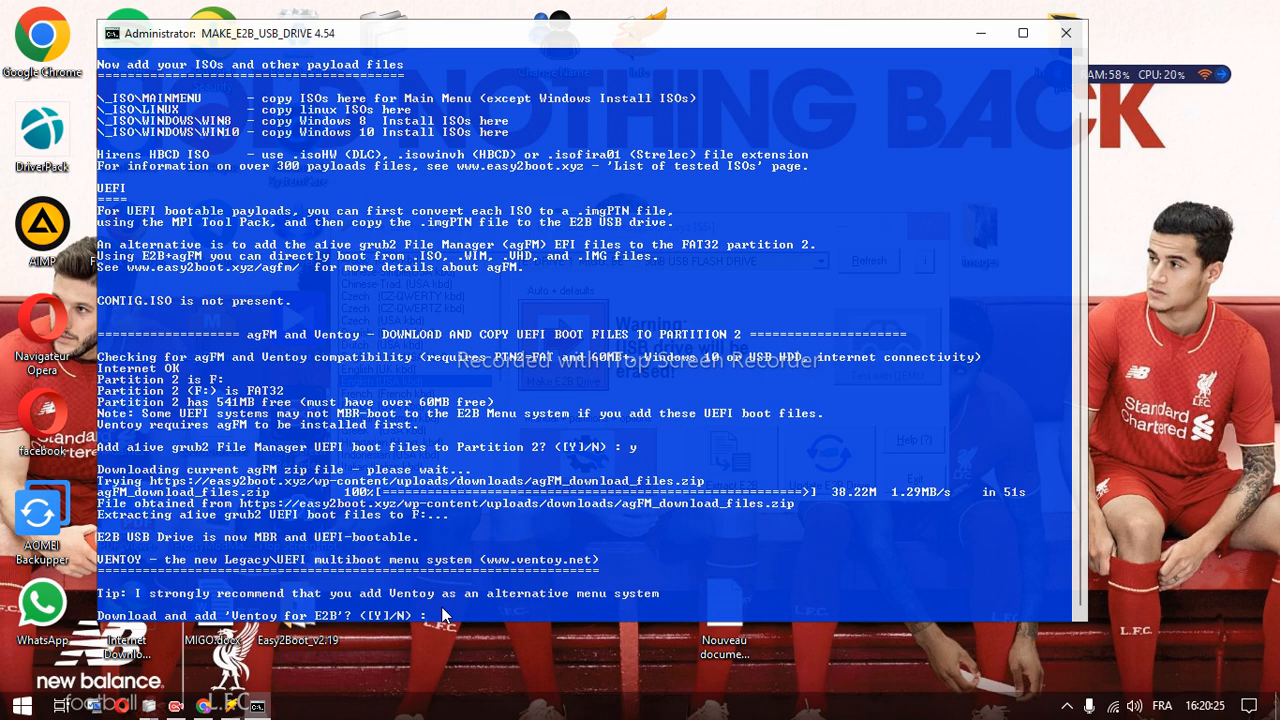
pyautogui.write('y')
pyautogui.press('Return')
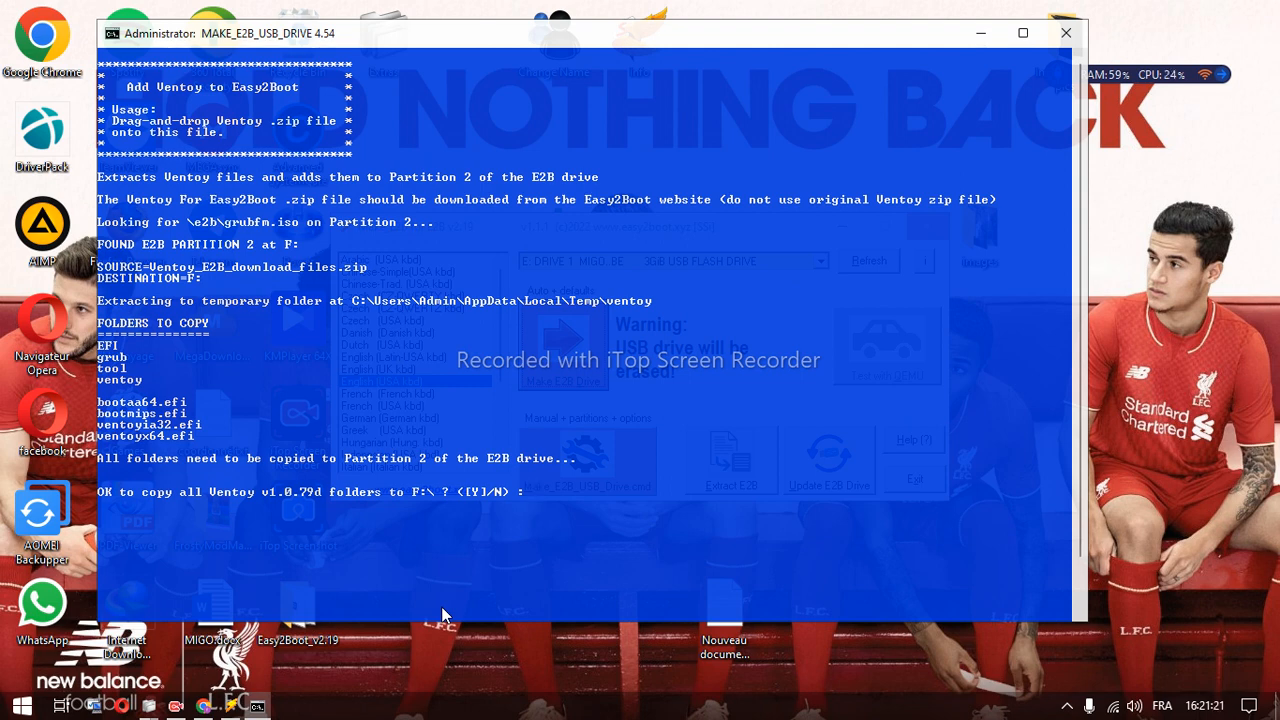
pyautogui.write('y')
pyautogui.press('Return')
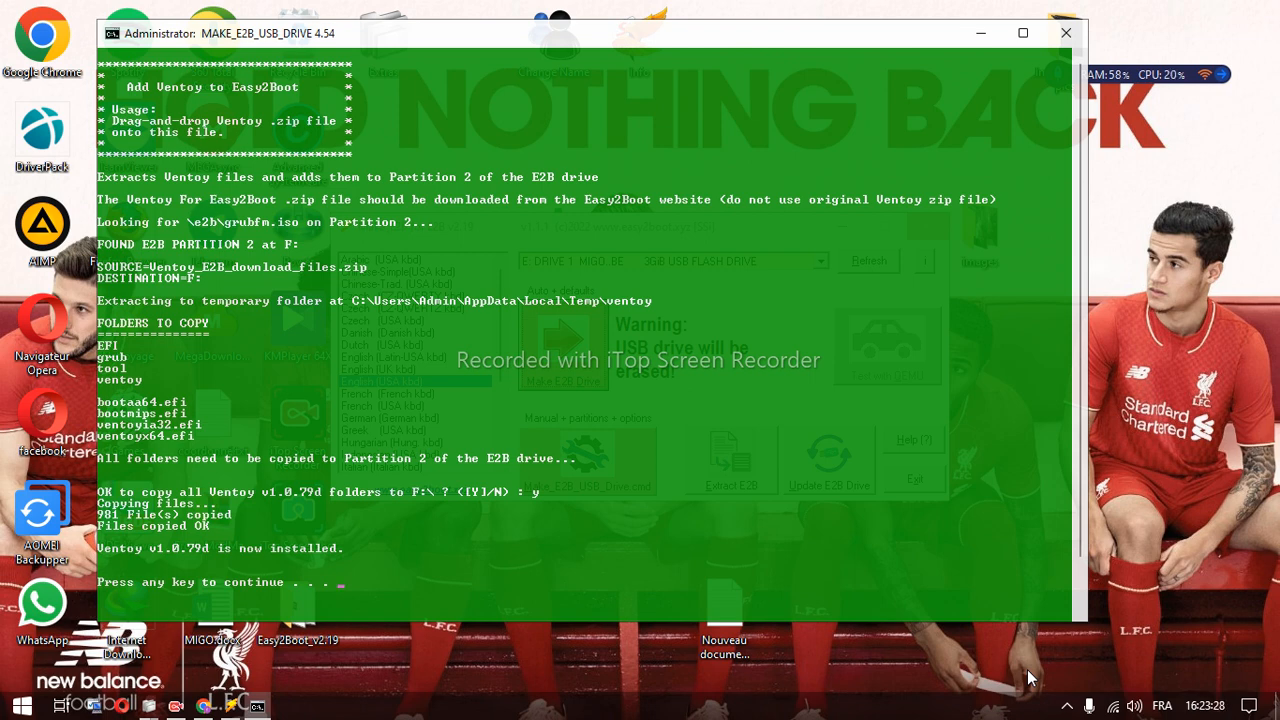
# Download the Ventoy plugin files to drive D with the Windows 10 VHD plugin, and finish the drive creation script
pyautogui.press('Return')
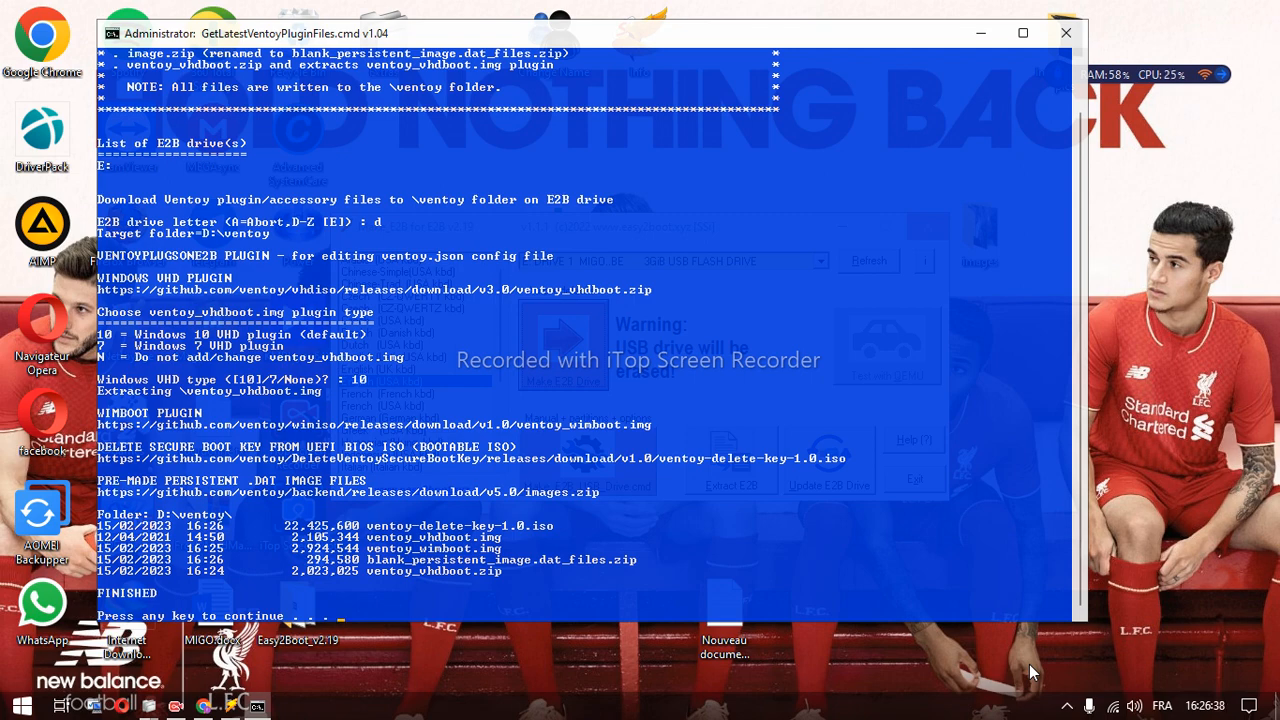
pyautogui.press('Return')
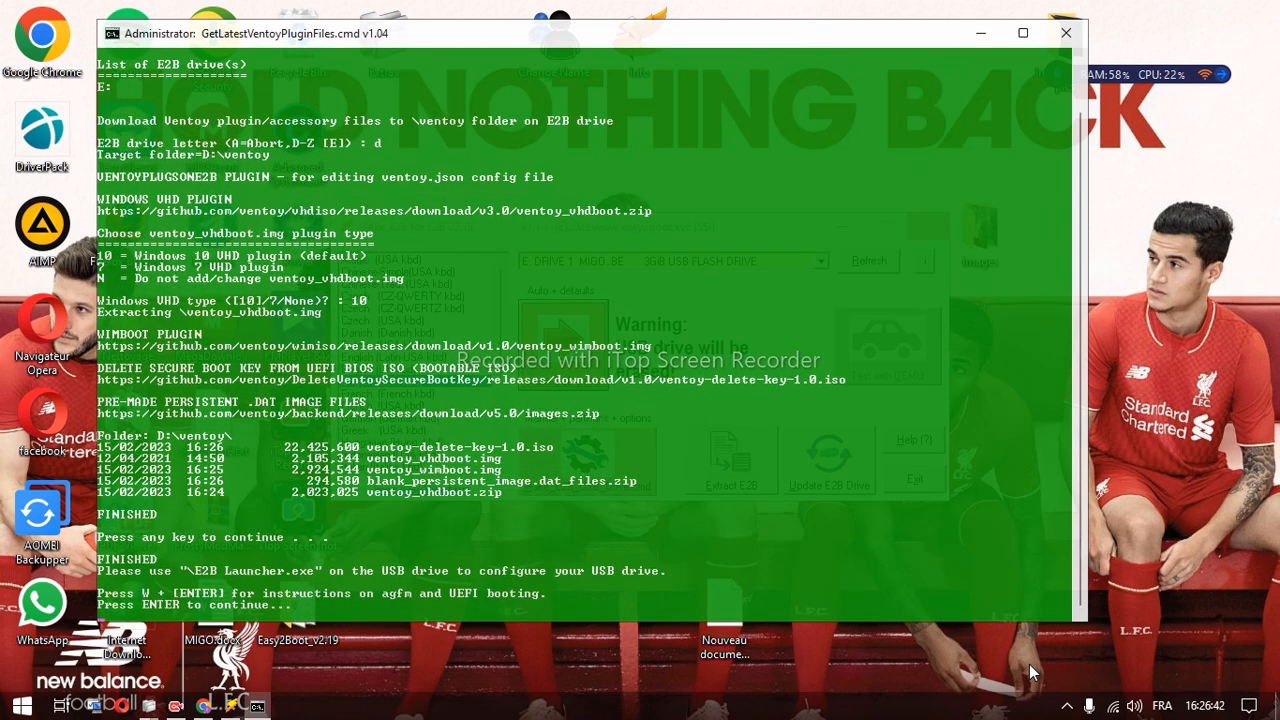
pyautogui.press('Return')
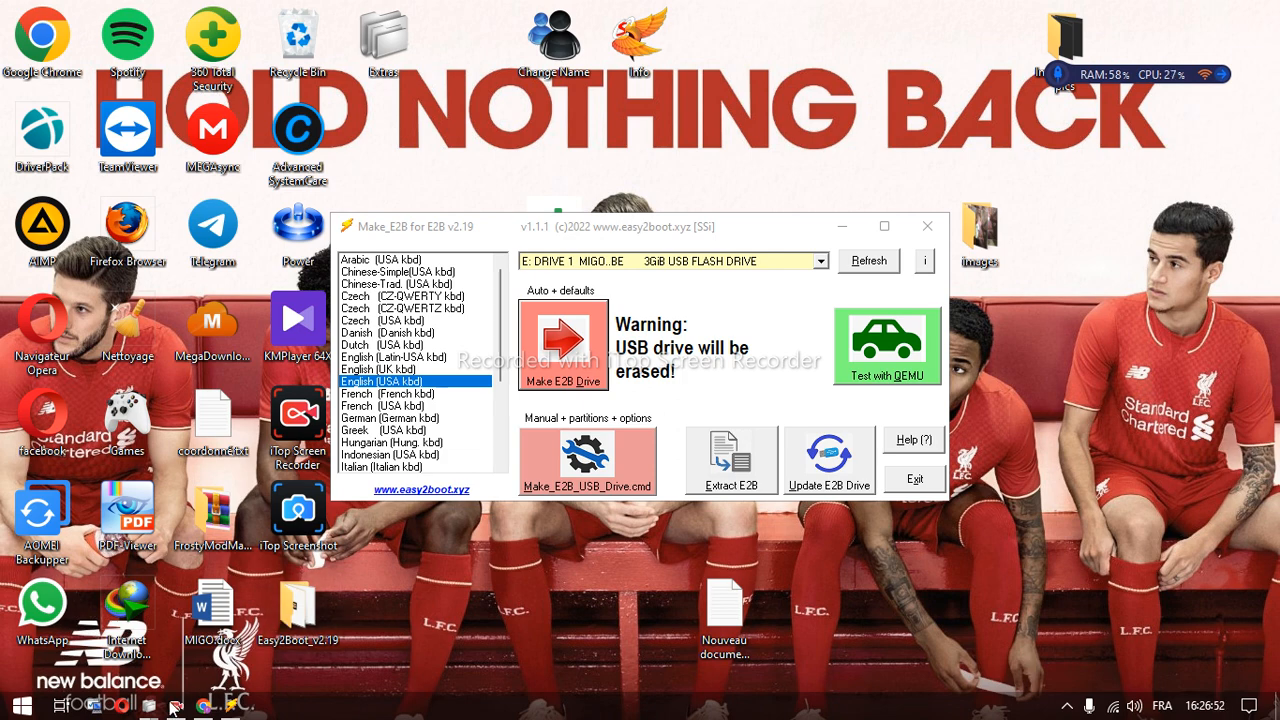
# Examine the contents of the F: E2B_PTN2 partition in File Explorer and return to the This PC drive overview
pyautogui.moveTo(150, 706)
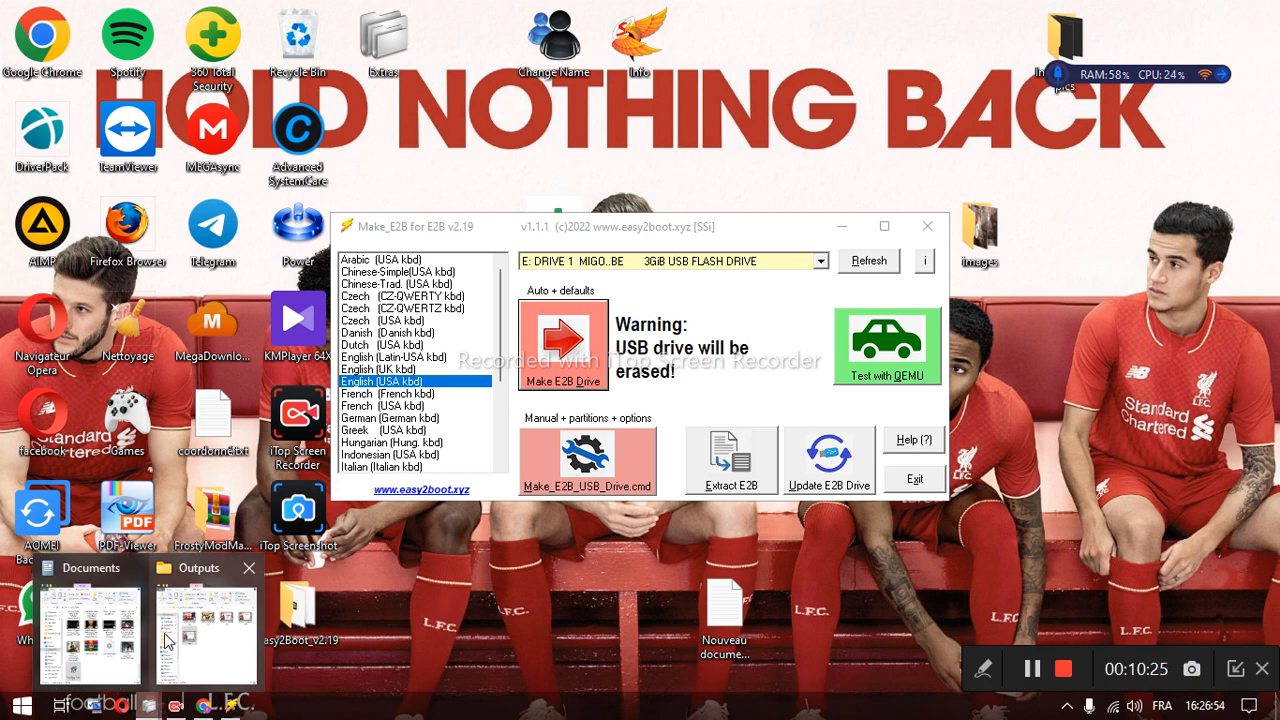
pyautogui.click(92, 566)
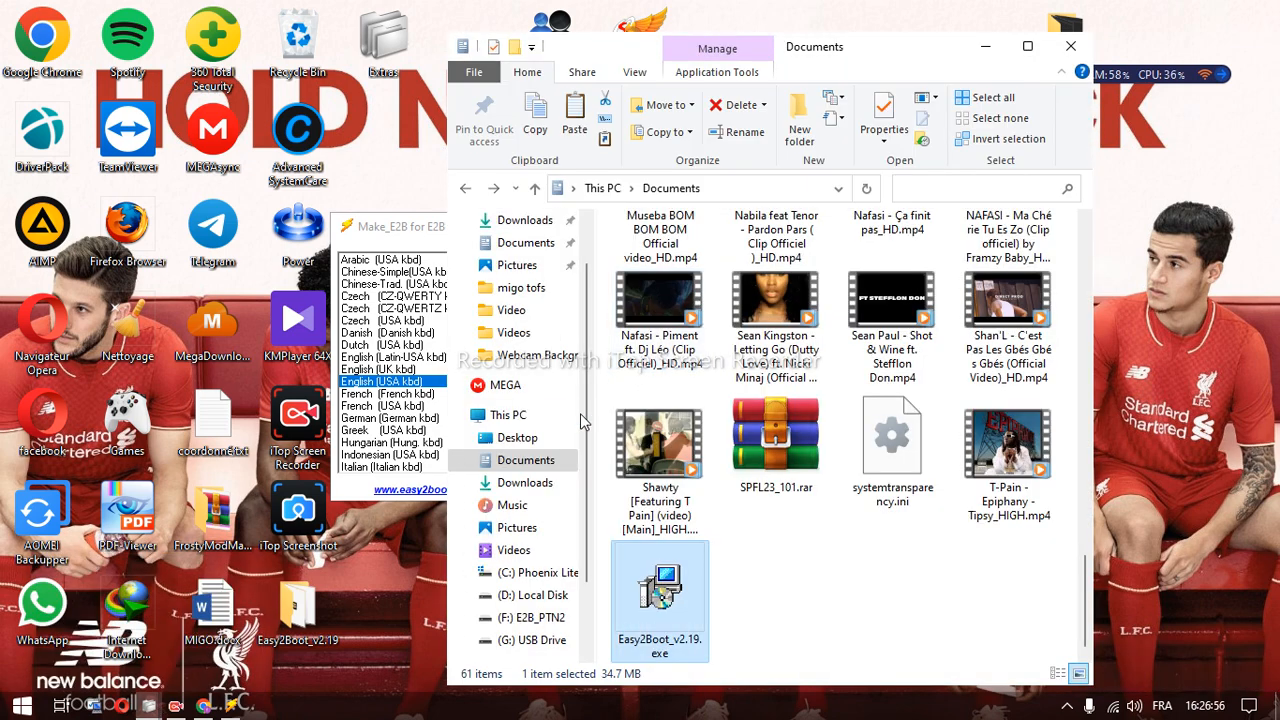
pyautogui.click(520, 416)
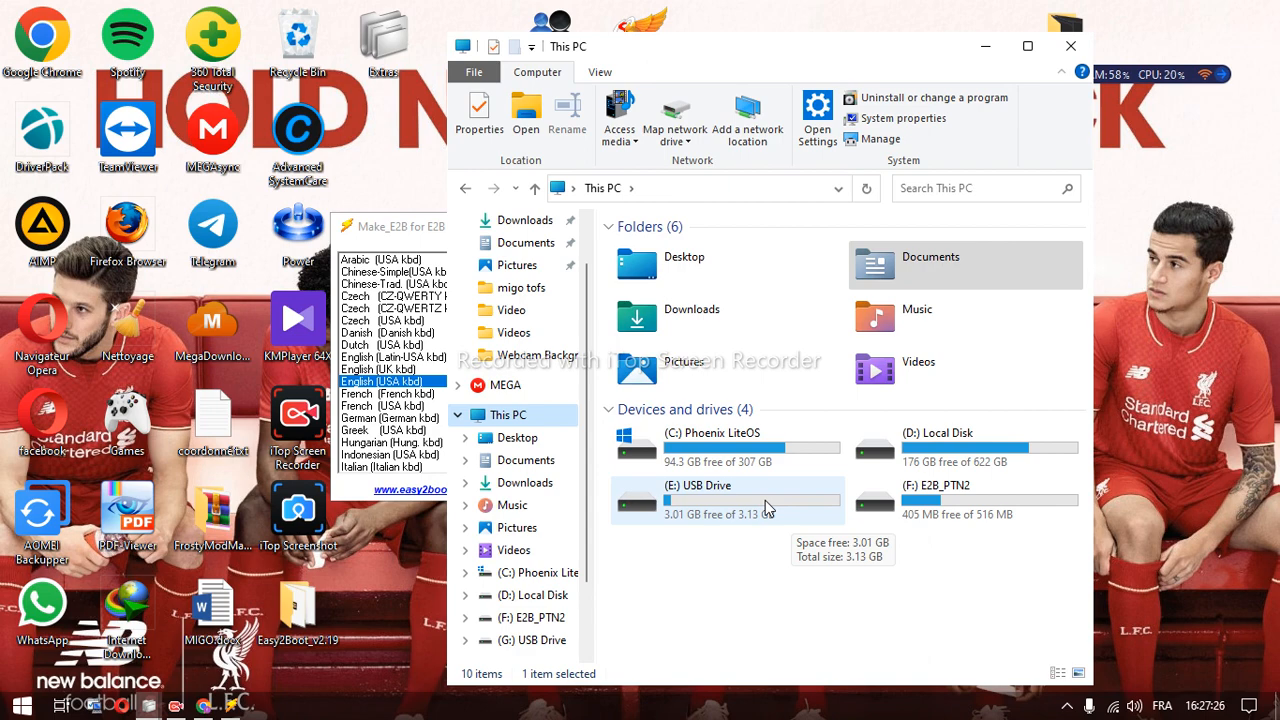
pyautogui.doubleClick(962, 500)
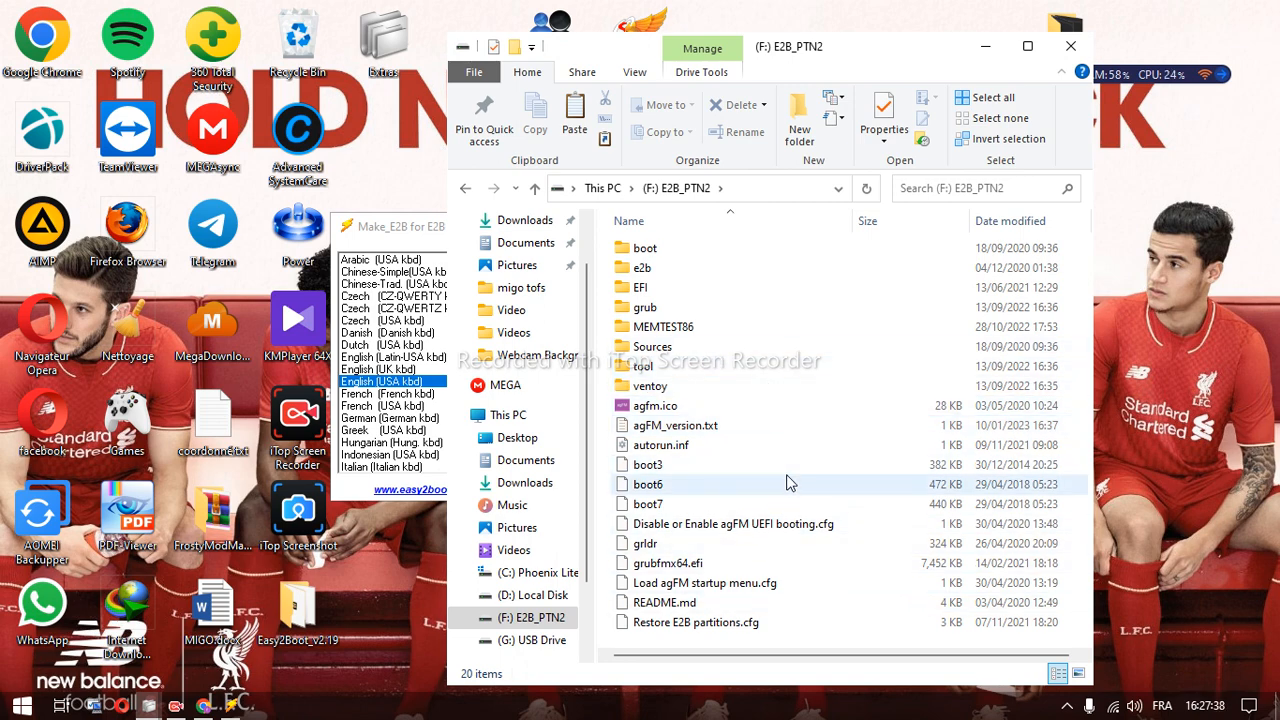
pyautogui.click(466, 189)
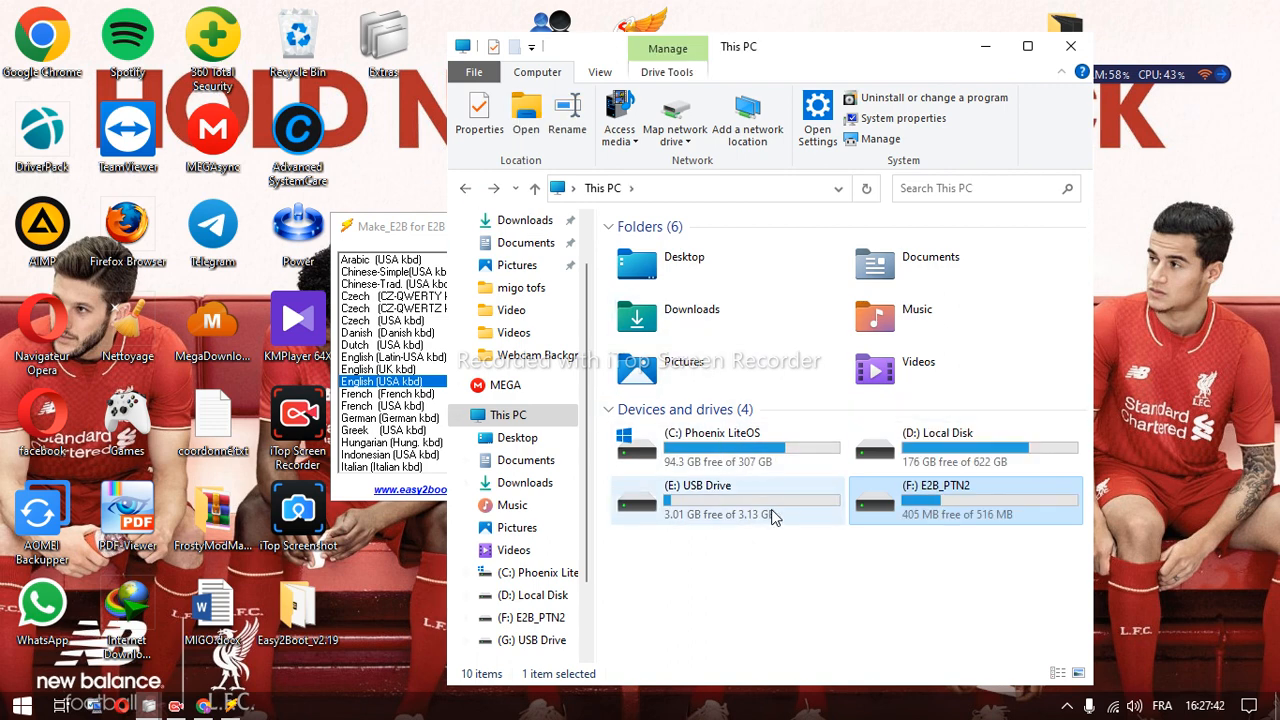